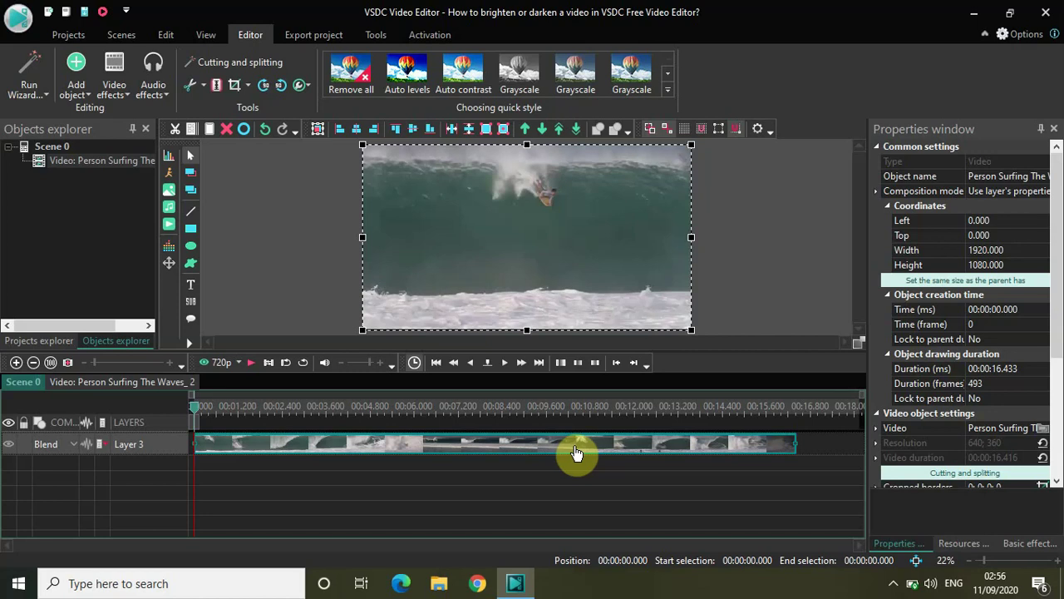
Play the surfing clip preview, stop it, and return the playhead to the clip's start
mouse_move(577, 453)
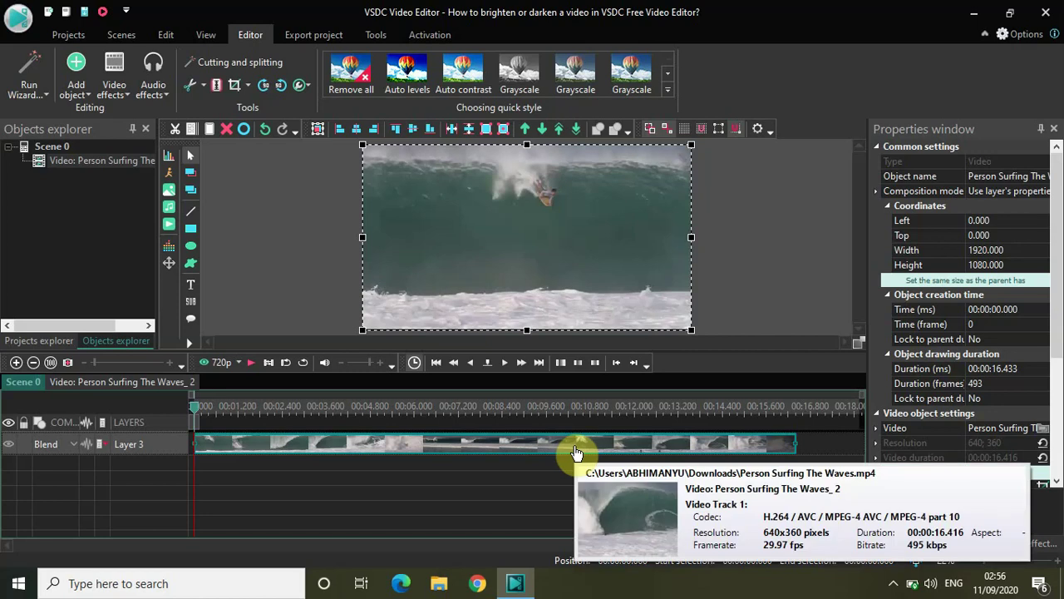
key("space")
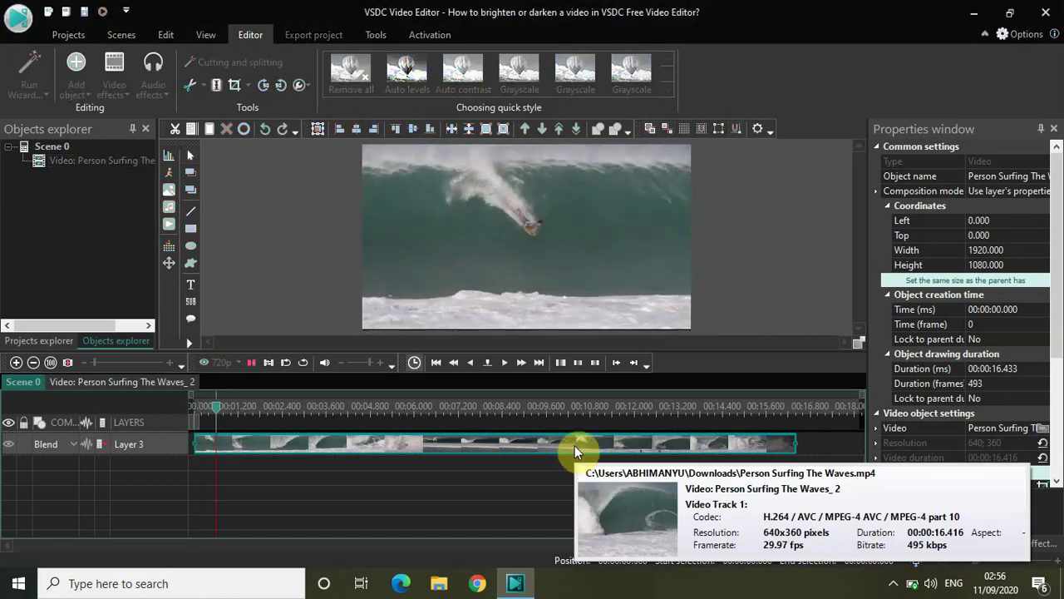
left_click(576, 449)
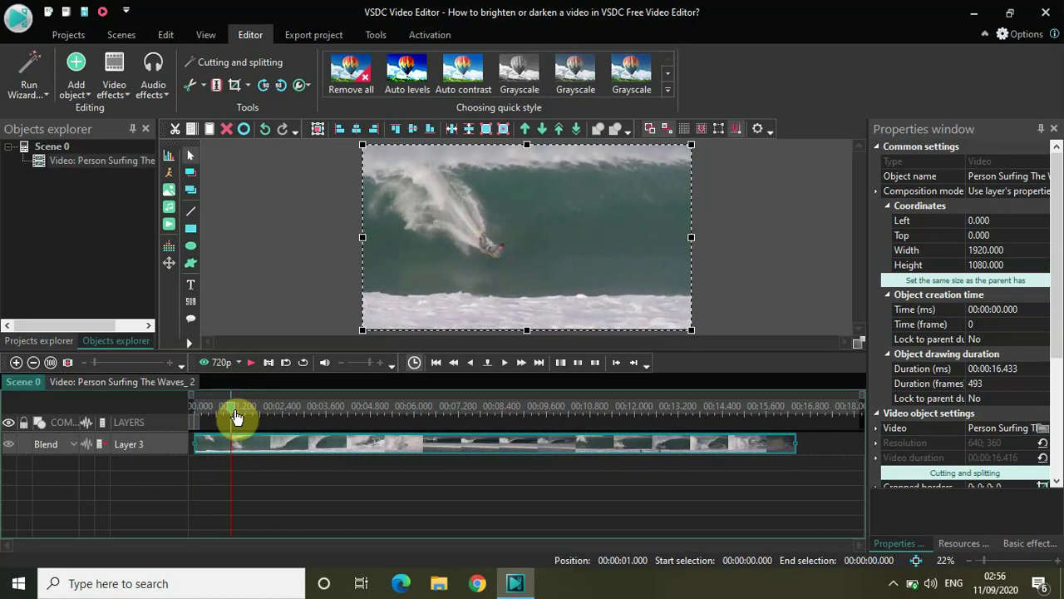
left_click_drag(238, 418, 166, 418)
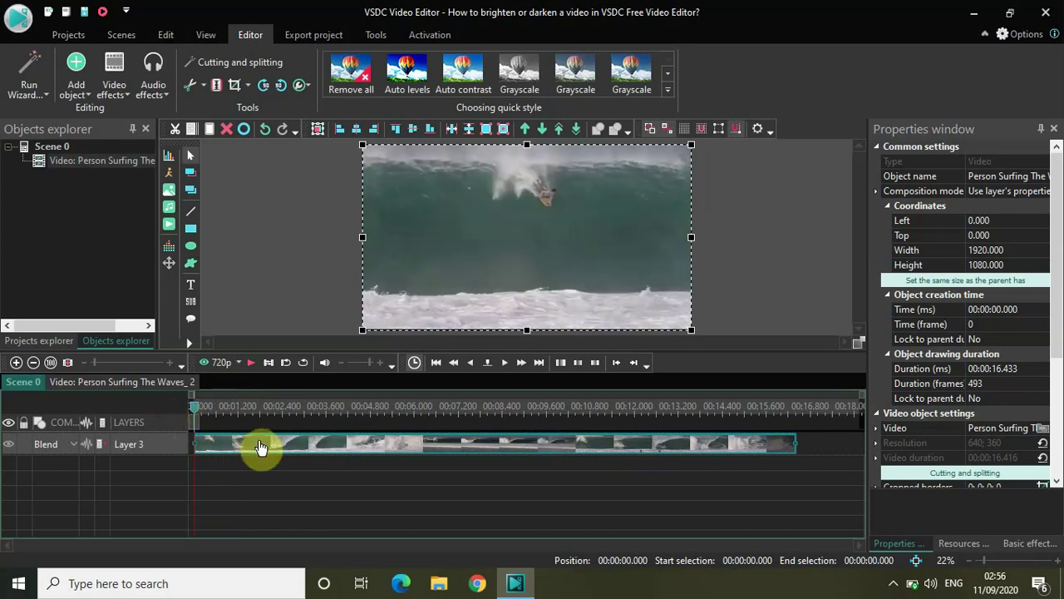
Add a Brightness/Contrast/Gamma effect from Video effects > Adjustments across the whole clip
left_click(116, 97)
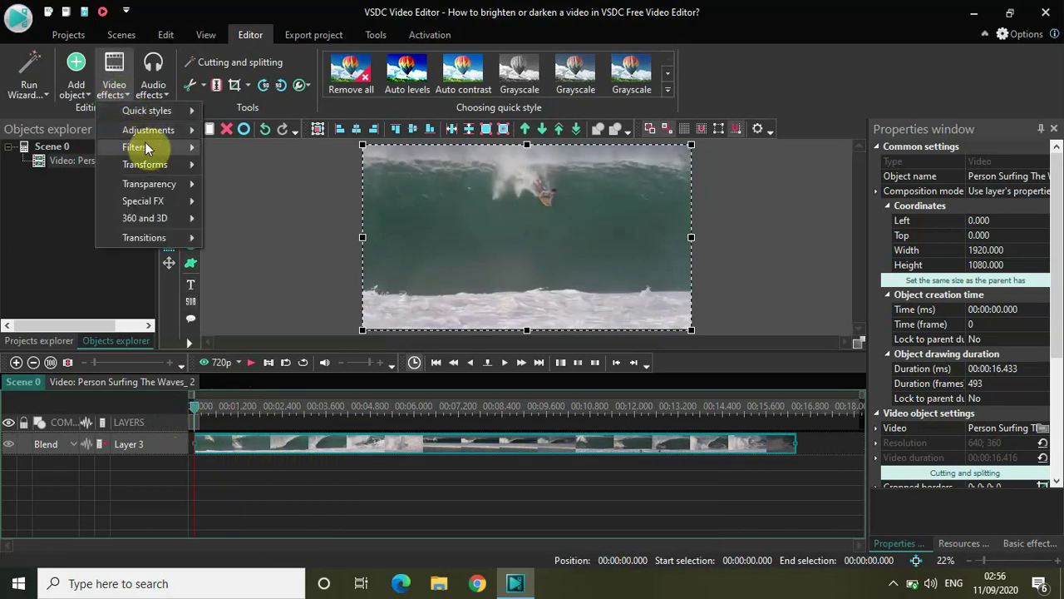
mouse_move(145, 131)
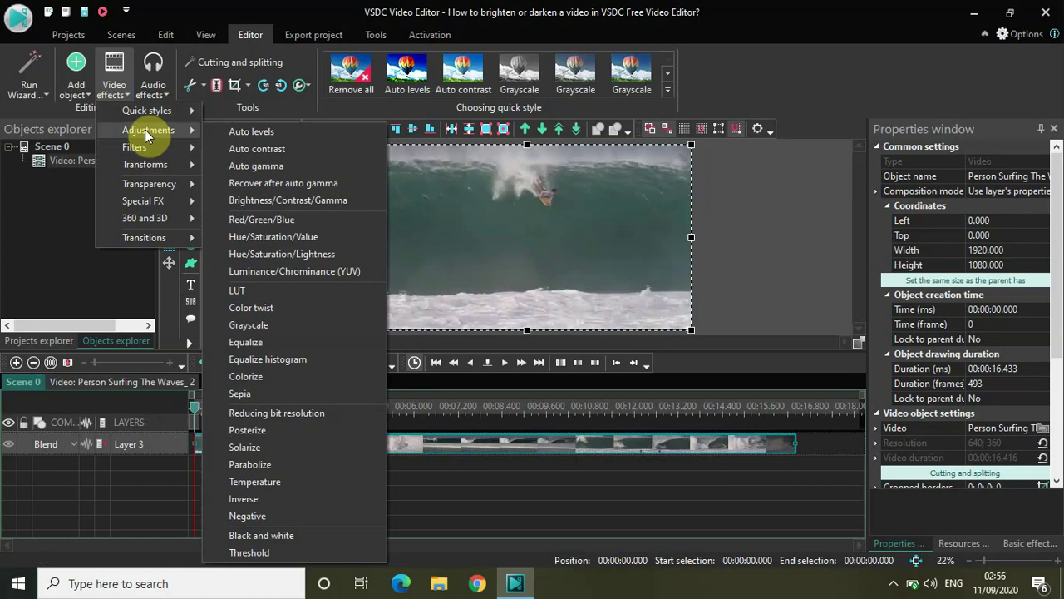
left_click(271, 201)
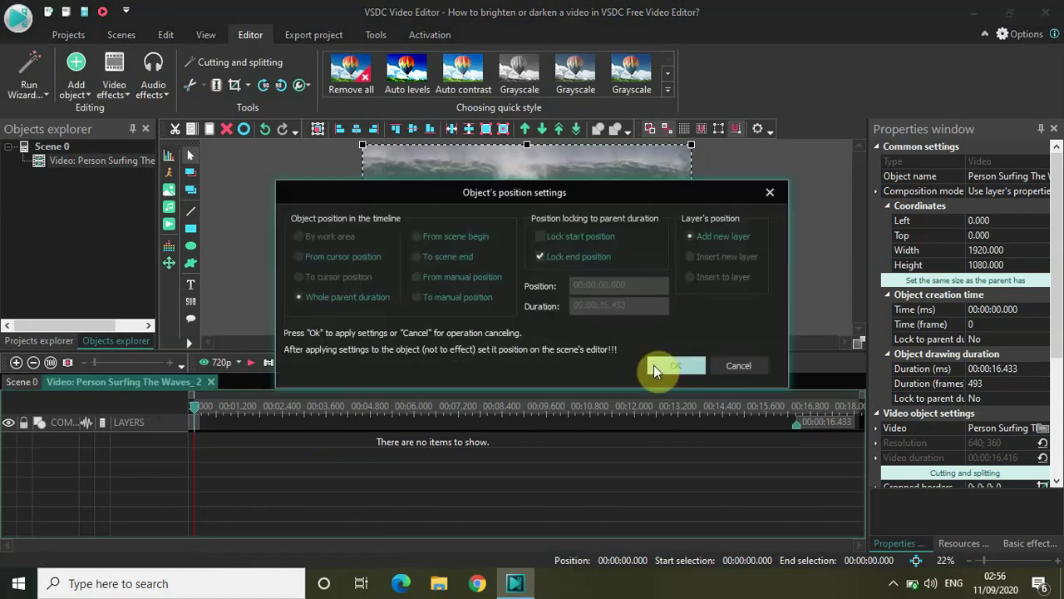
left_click(661, 365)
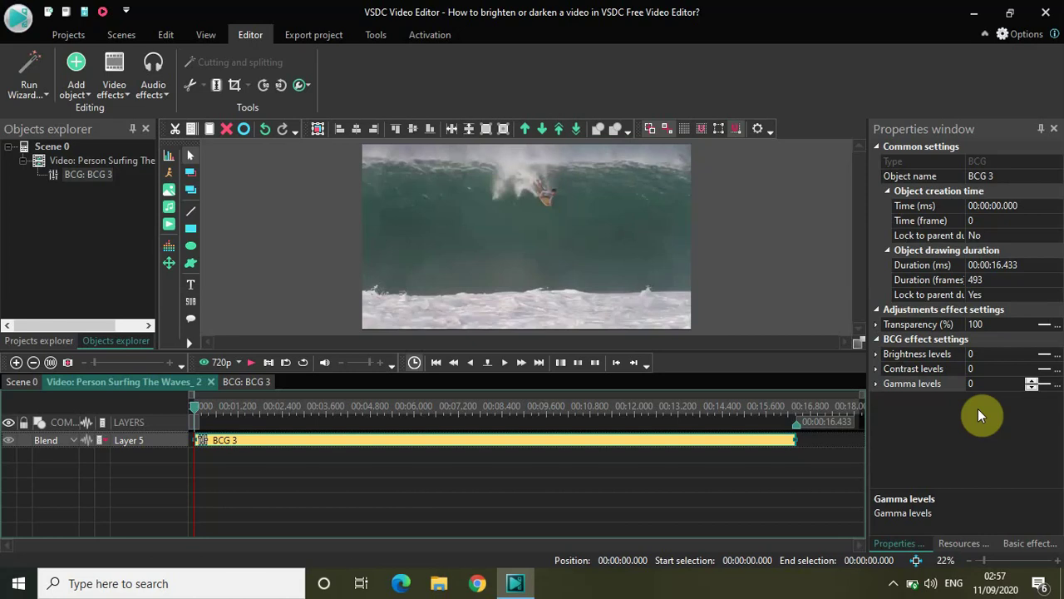
left_click(987, 355)
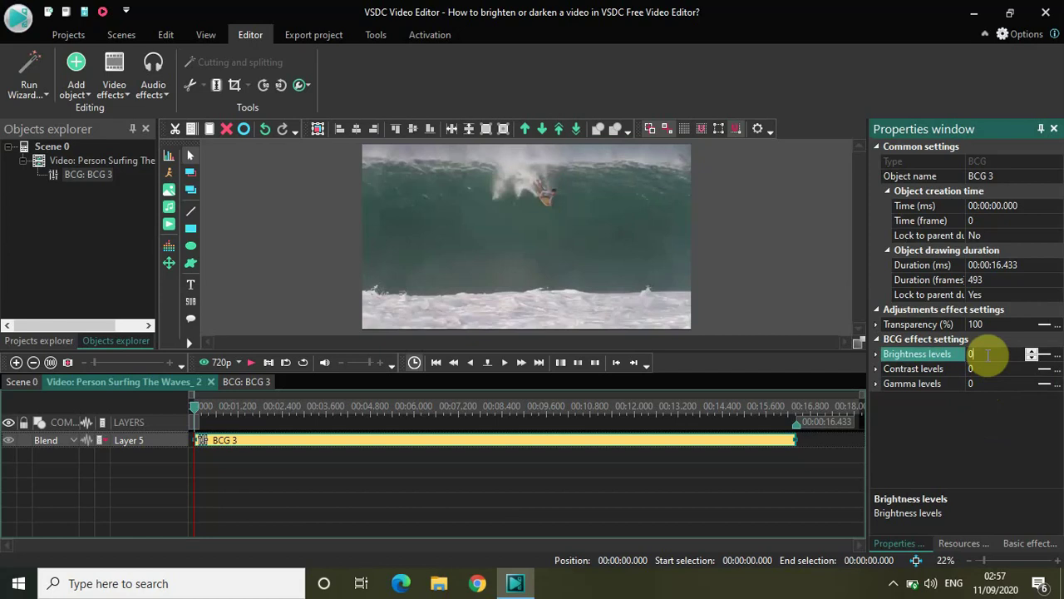
Enter Brightness levels 49, Contrast levels 7 and Gamma levels 3 in the BCG 3 Properties
key("BackSpace")
type("49")
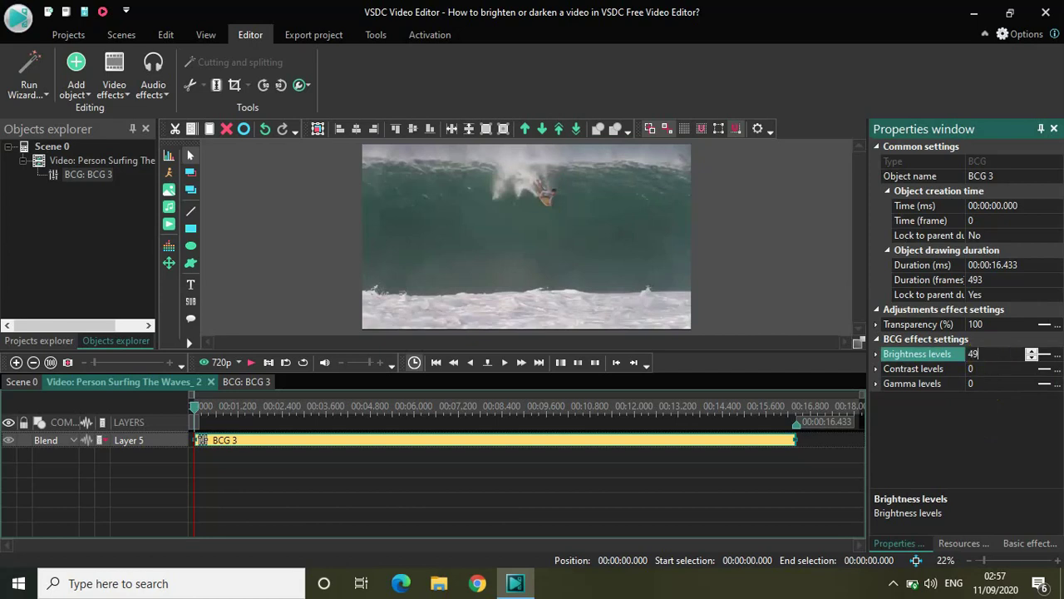
left_click(981, 369)
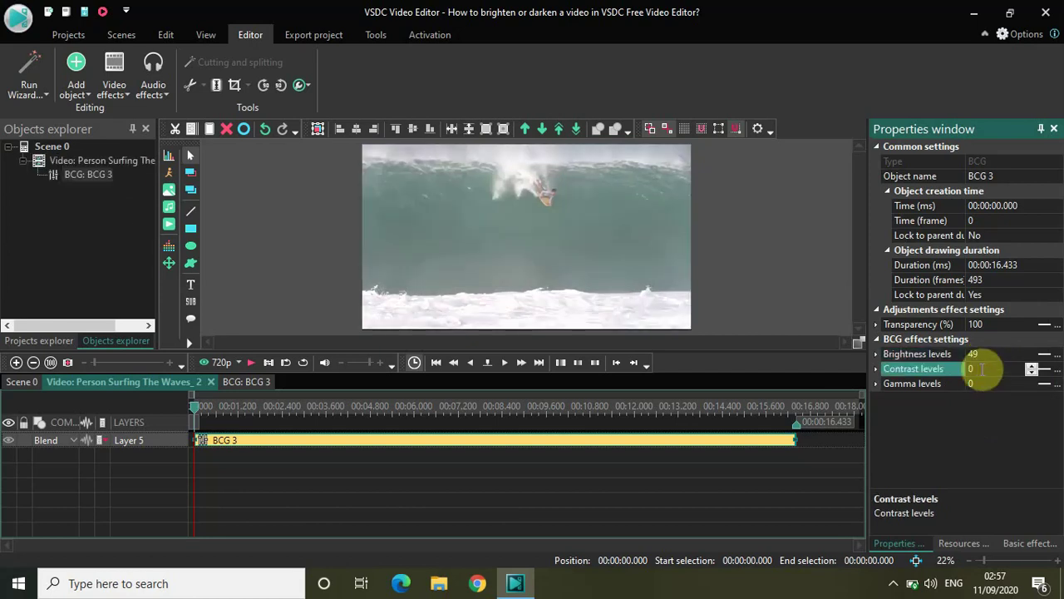
key("BackSpace")
type("7")
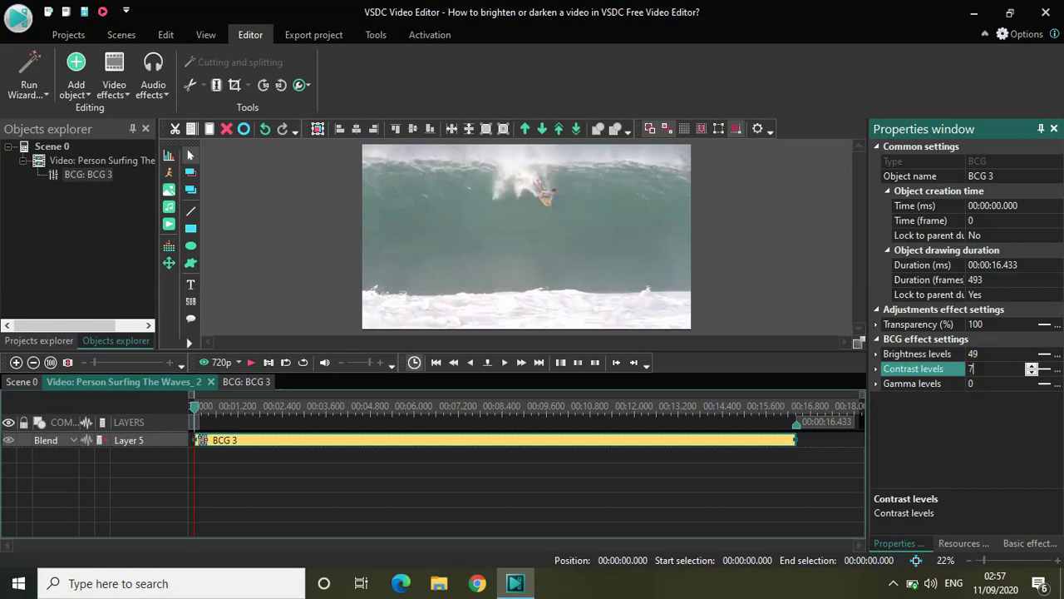
left_click(979, 383)
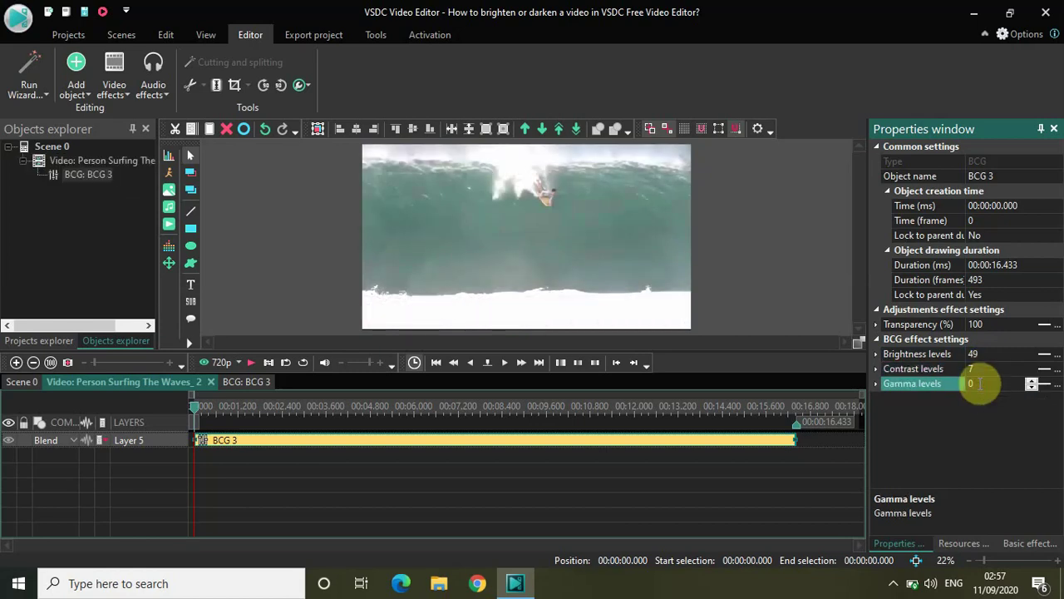
key("BackSpace")
type("3")
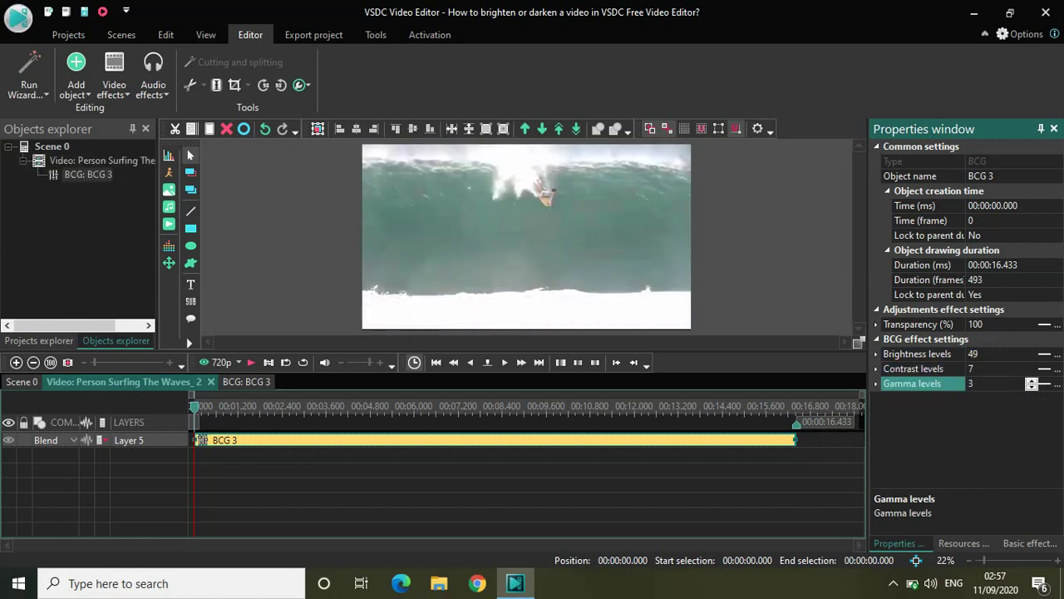
key("Return")
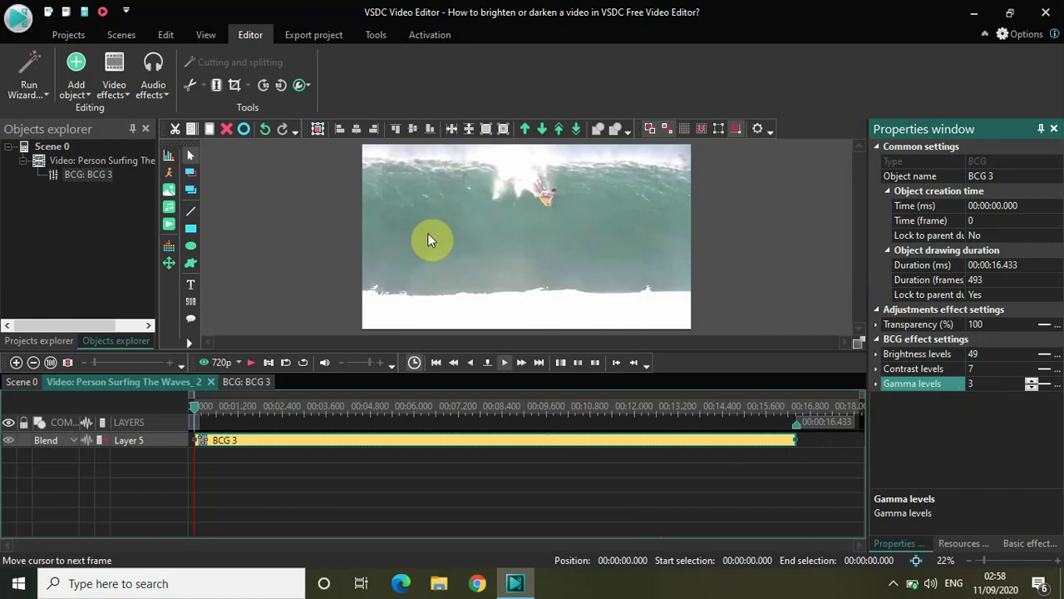
Undo the BCG edits back to brightness 0 and play the clip to check the original look
left_click(262, 128)
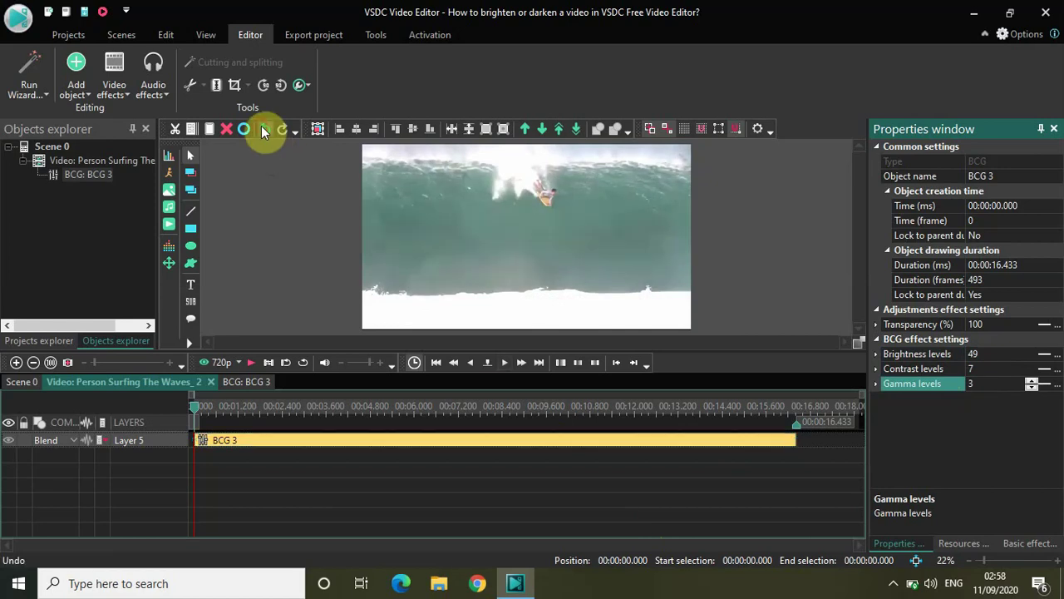
left_click(262, 128)
left_click(262, 128)
left_click(261, 126)
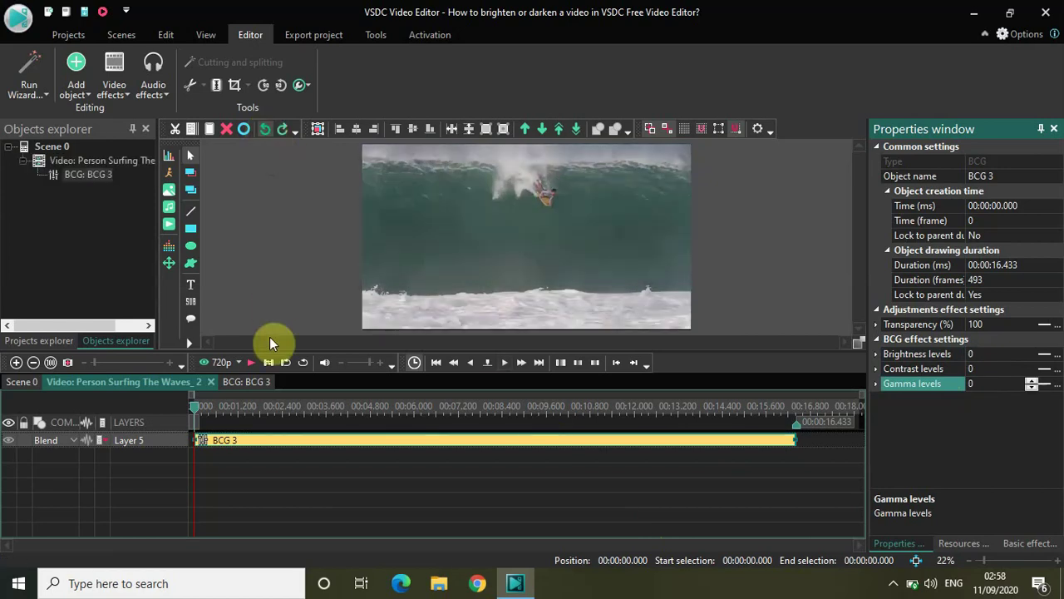
key("space")
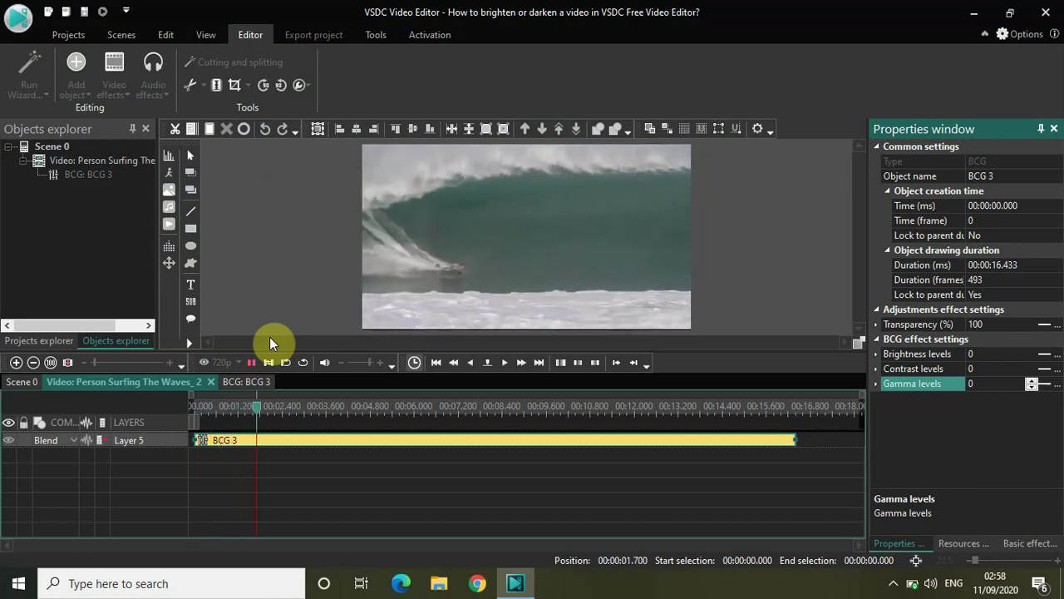
key("space")
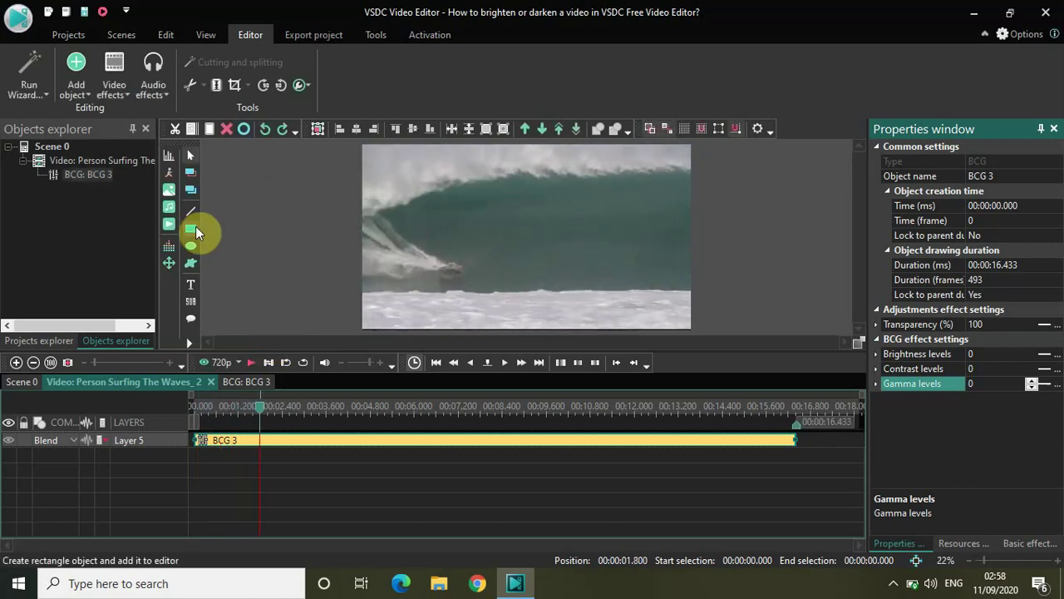
Redo the brightening to Brightness 49, Contrast 7, Gamma 3 and play the preview
left_click(283, 132)
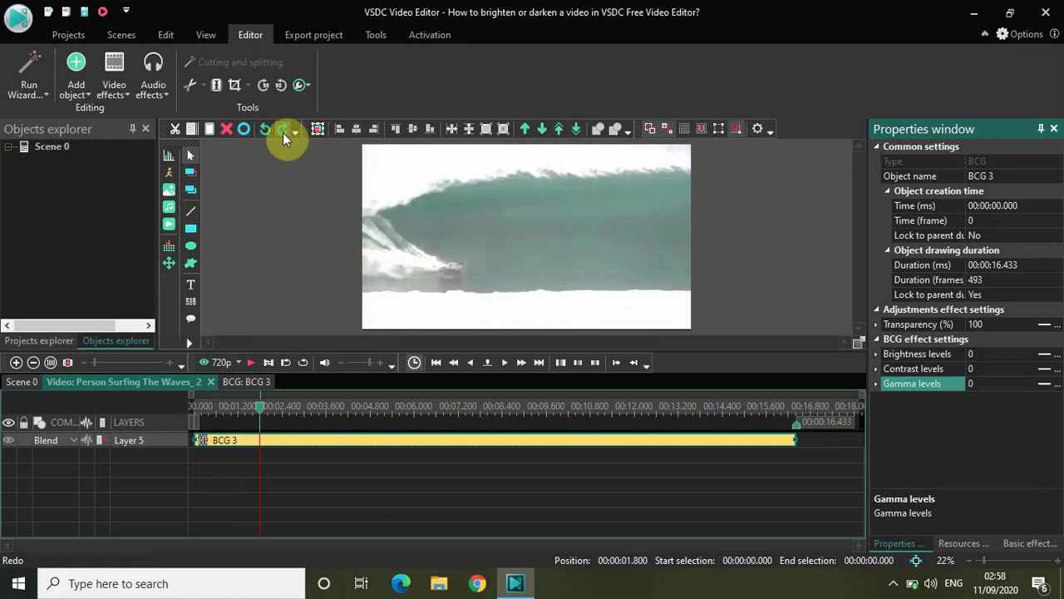
left_click(283, 132)
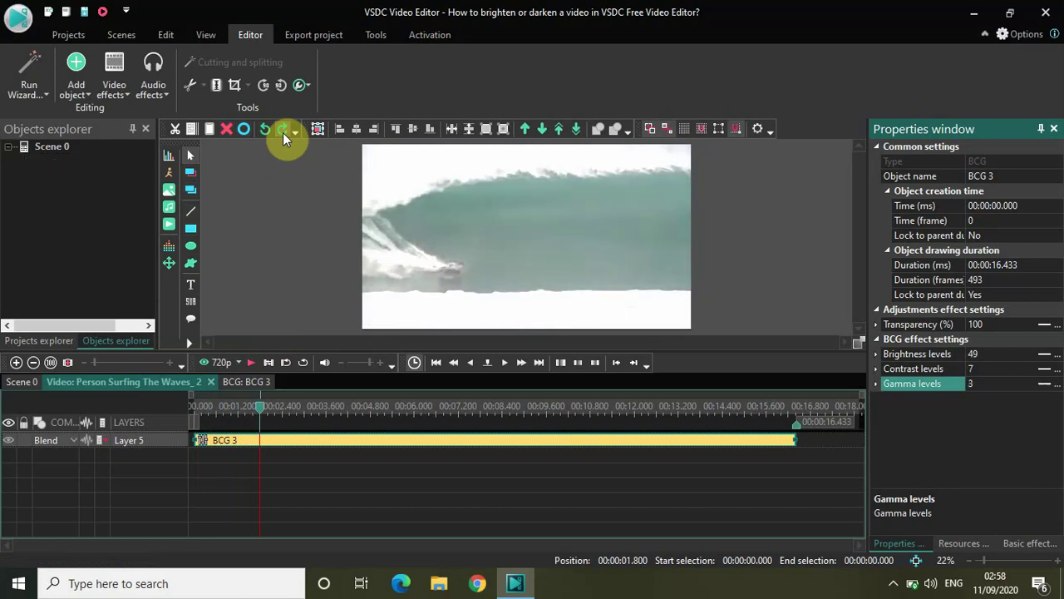
key("space")
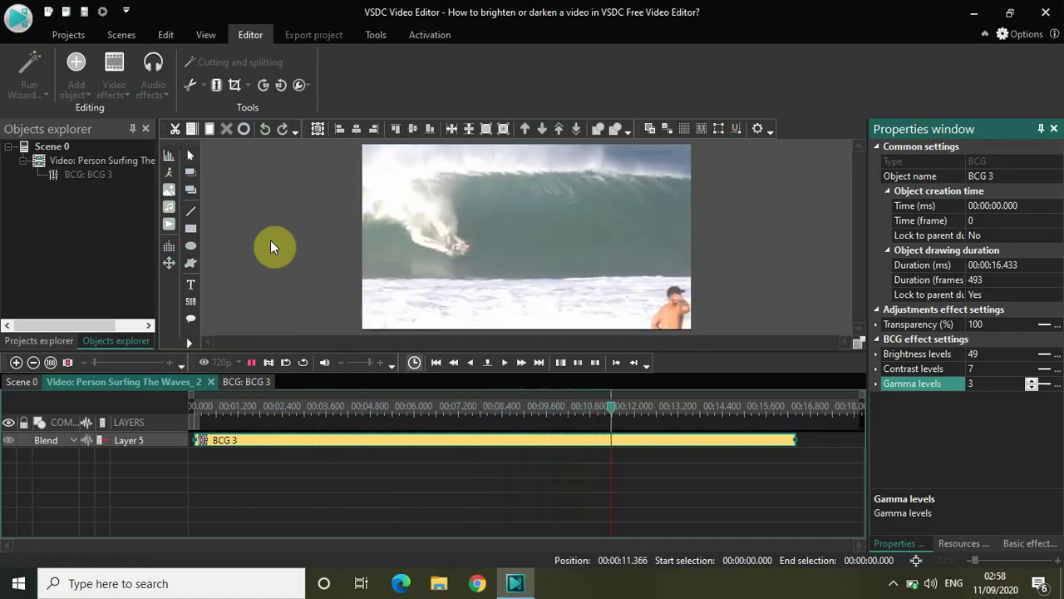
key("space")
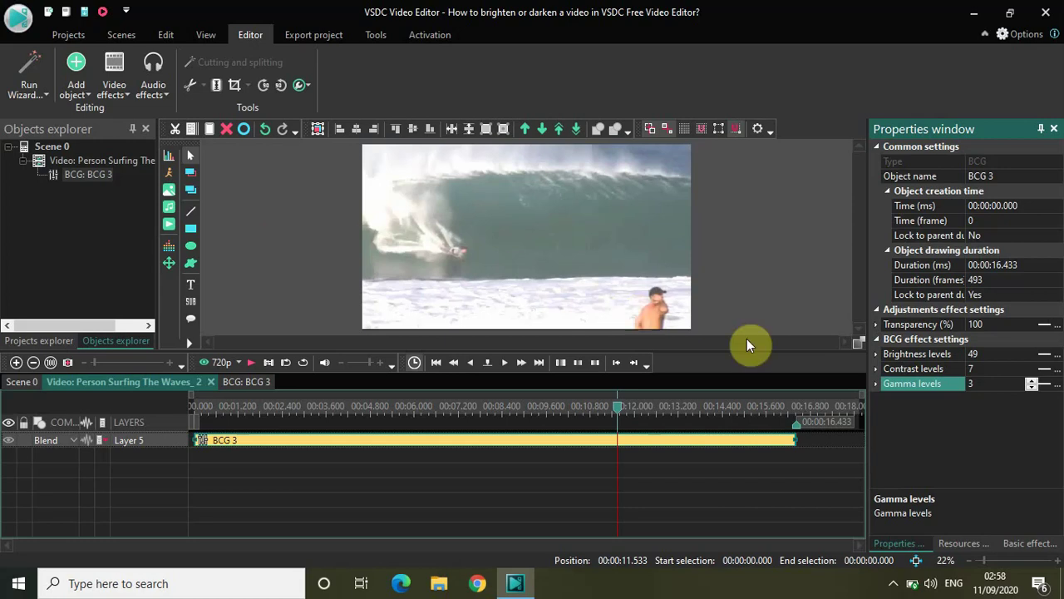
Change Brightness levels from 49 to 1 and Contrast levels from 7 to -2
left_click(998, 352)
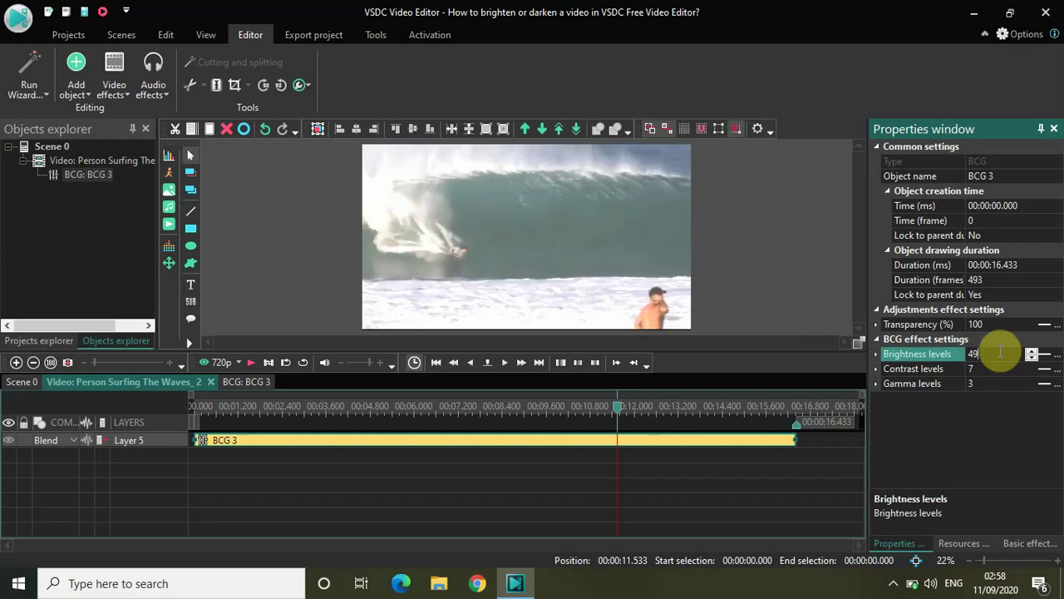
key("BackSpace")
key("BackSpace")
type("1")
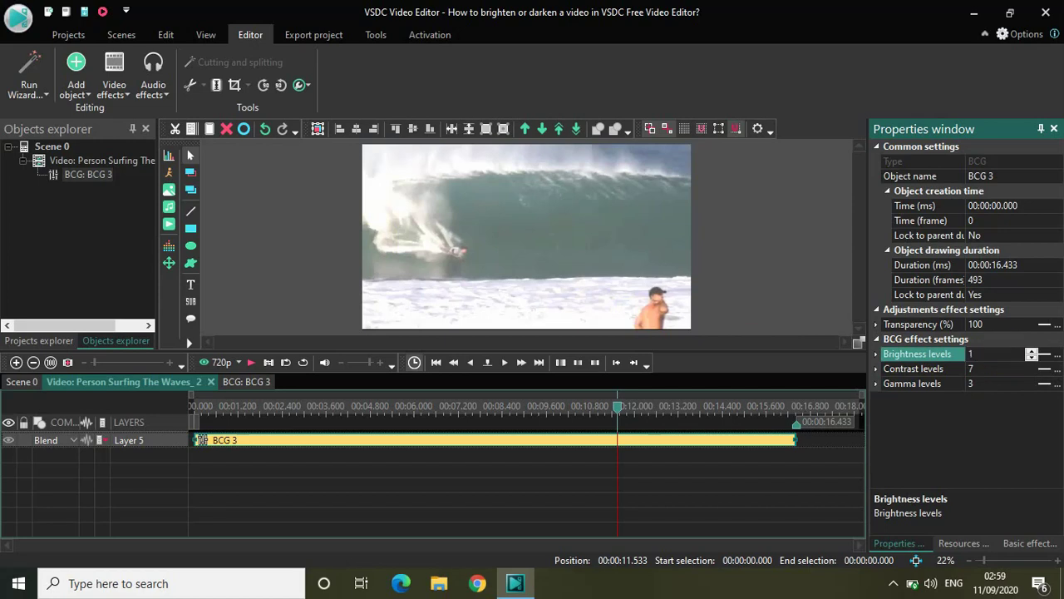
left_click(989, 368)
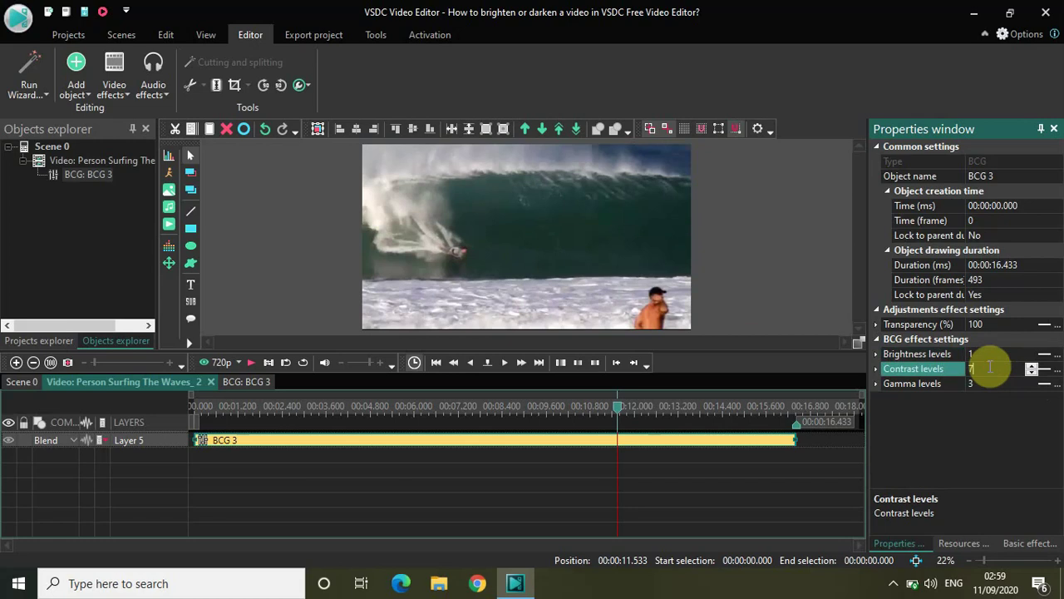
key("BackSpace")
type("-2")
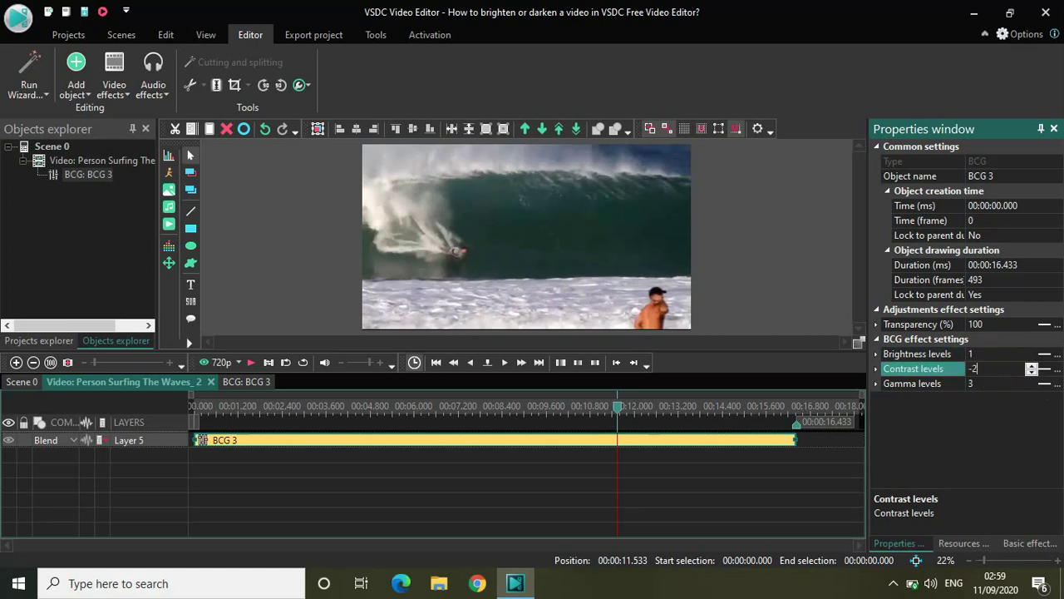
Set Gamma levels to -61 to darken the surfing clip
left_click(990, 384)
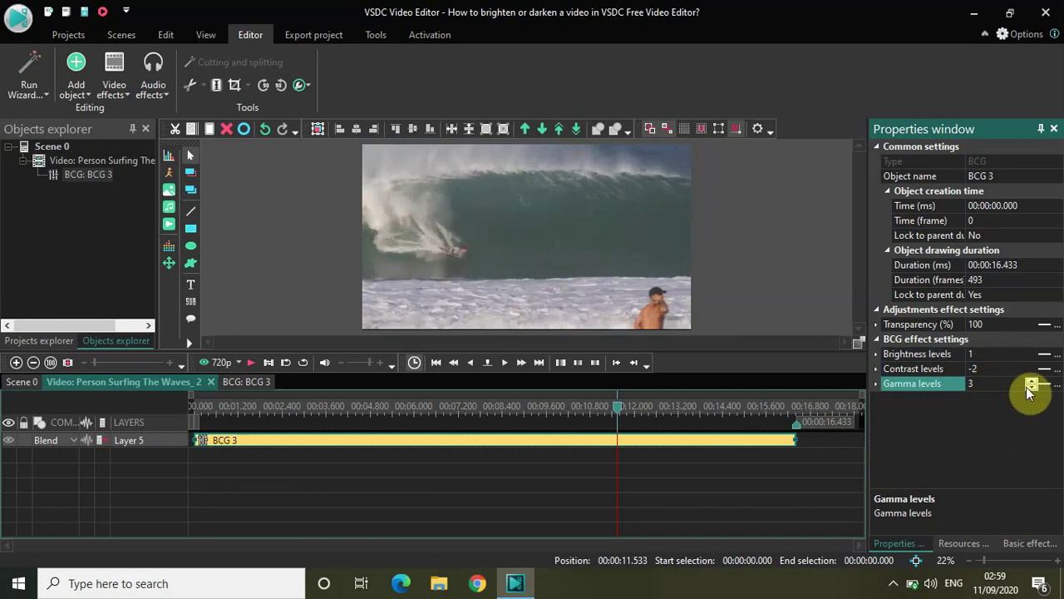
left_click(1032, 387)
left_click(1032, 387)
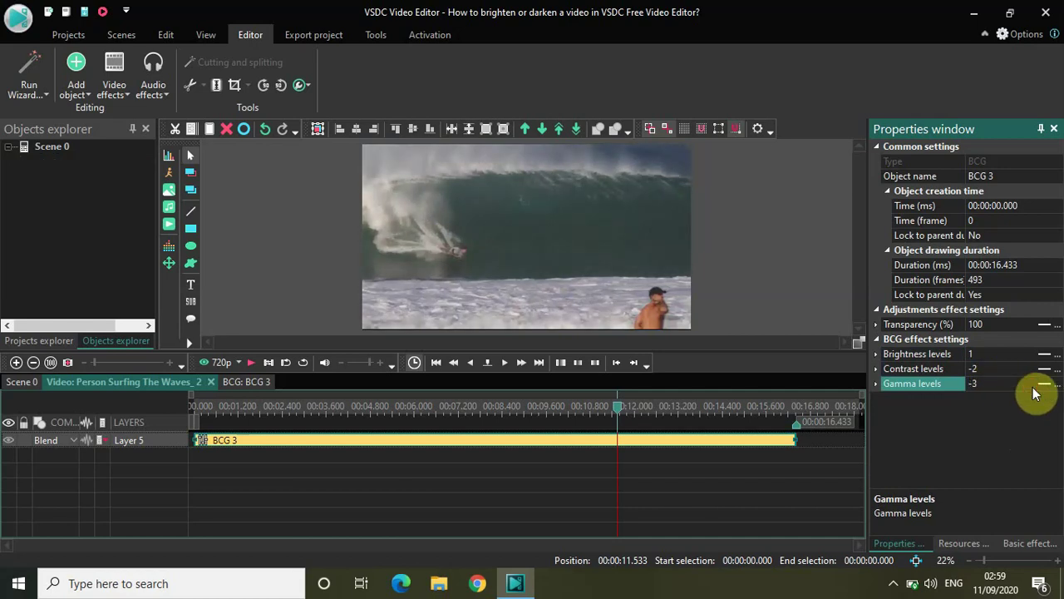
left_click(1031, 387)
key("BackSpace")
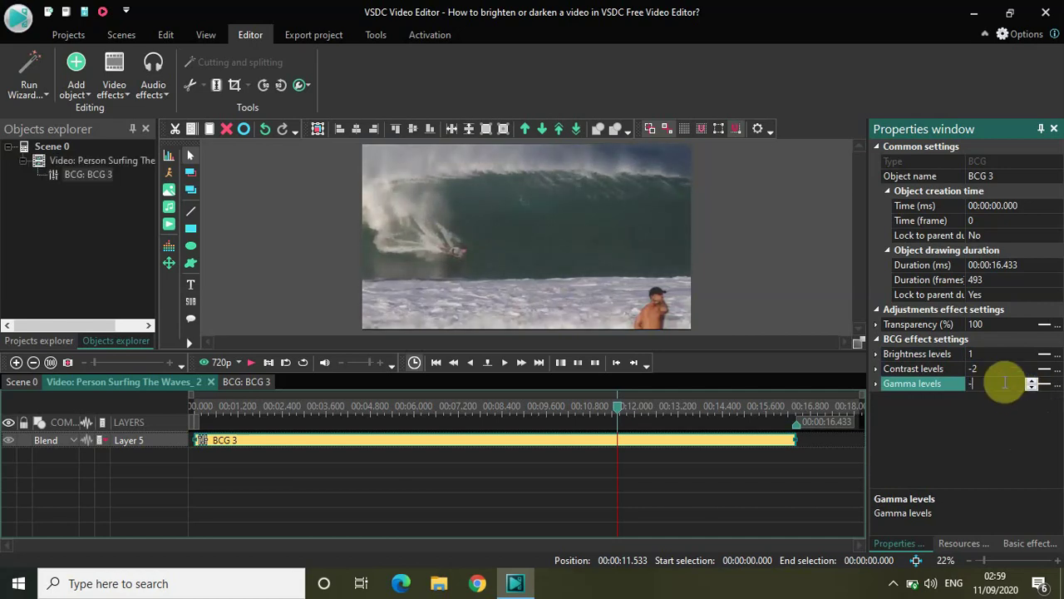
type("61")
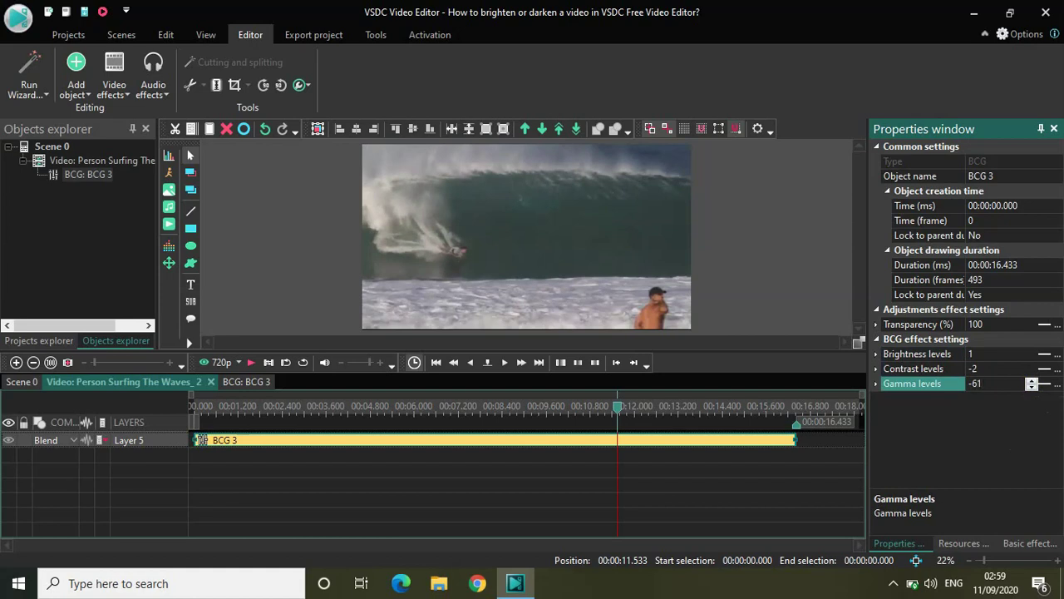
key("Return")
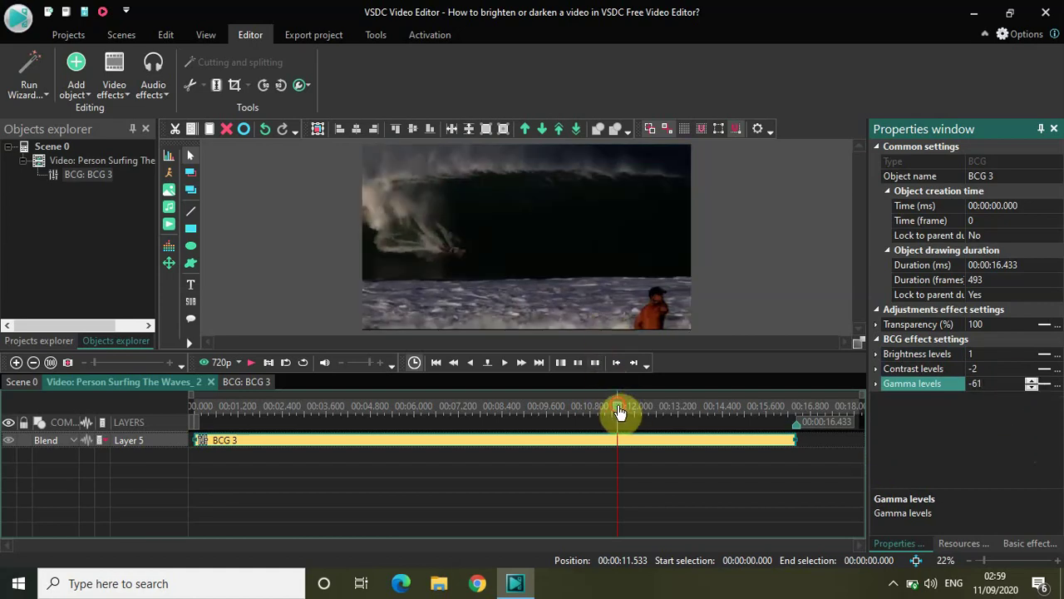
left_click_drag(622, 413, 154, 392)
key("space")
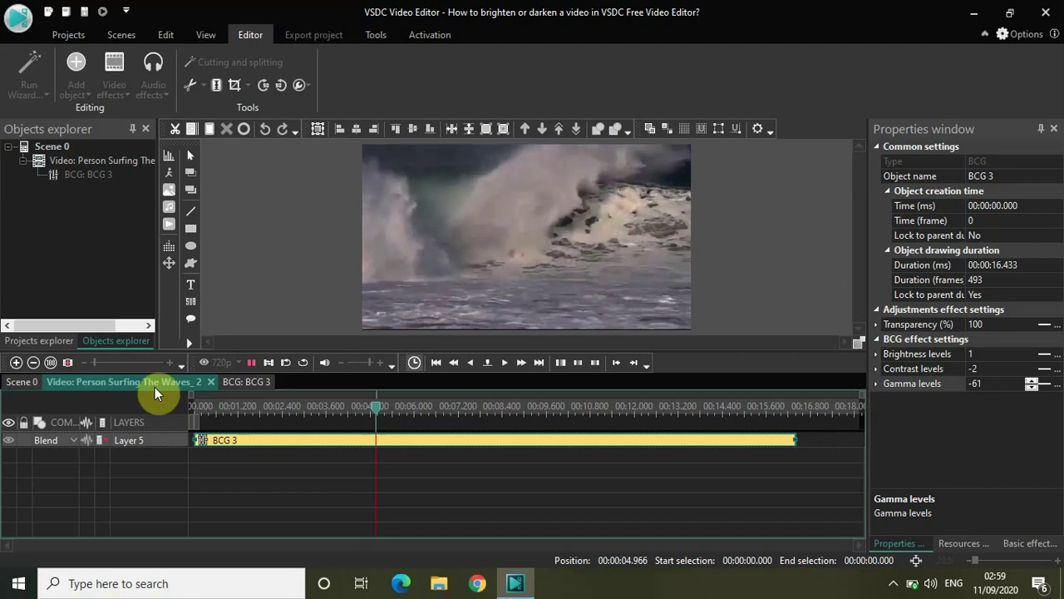
key("space")
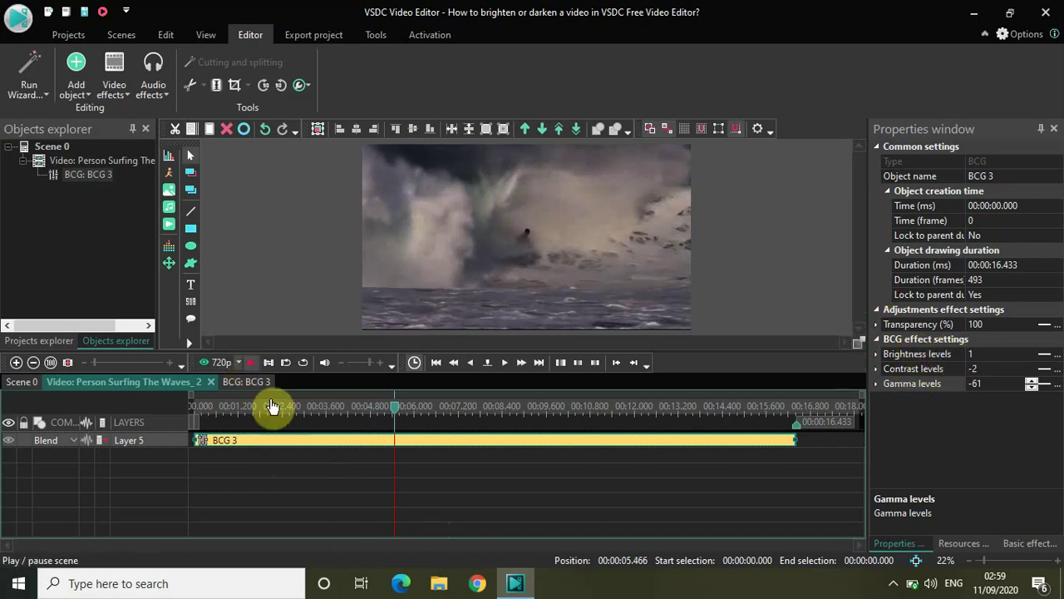
left_click(110, 86)
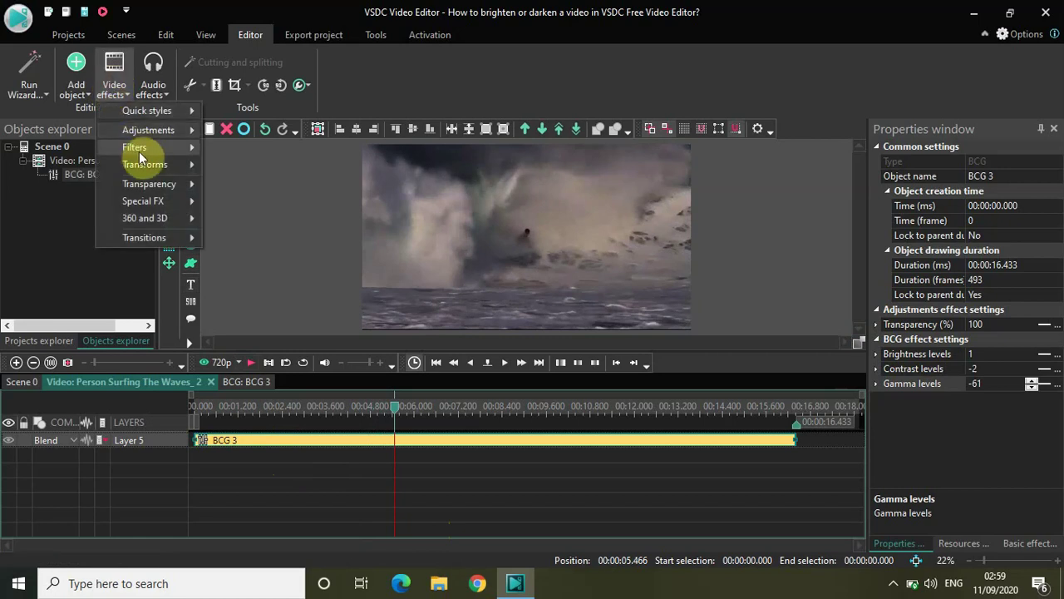
mouse_move(147, 133)
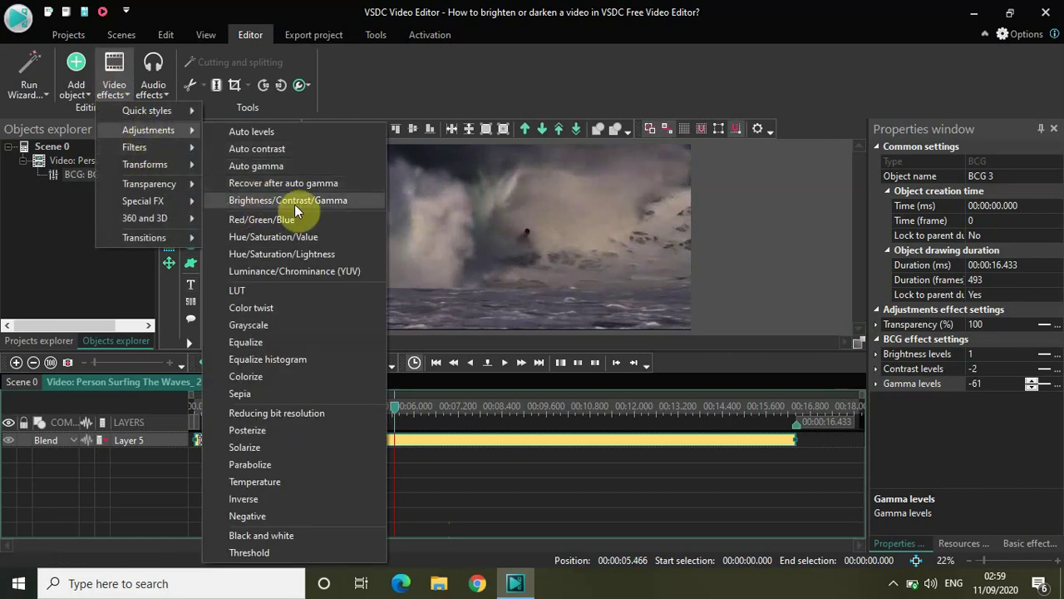
left_click(311, 10)
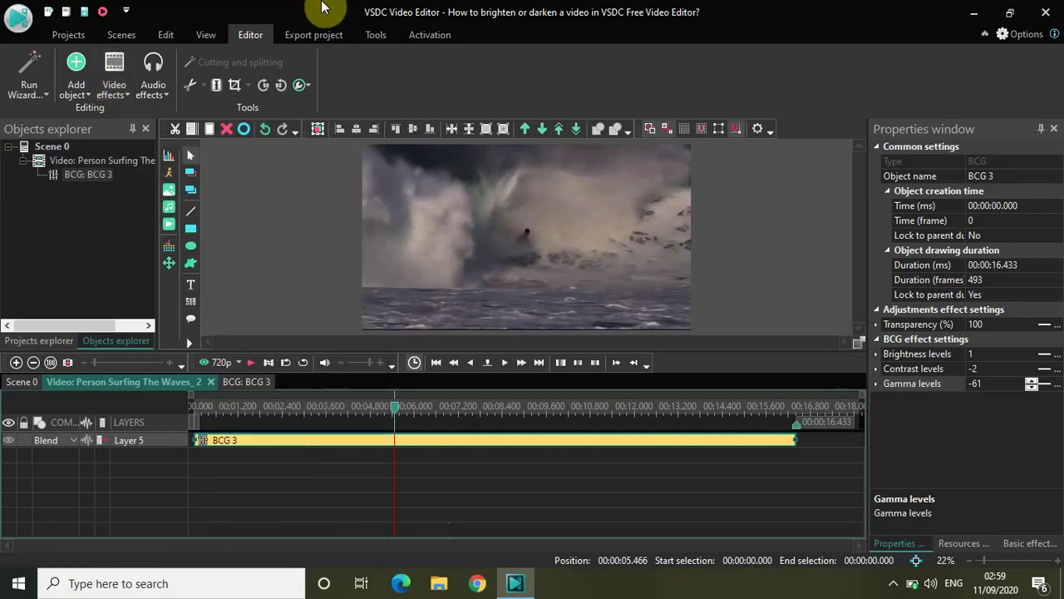